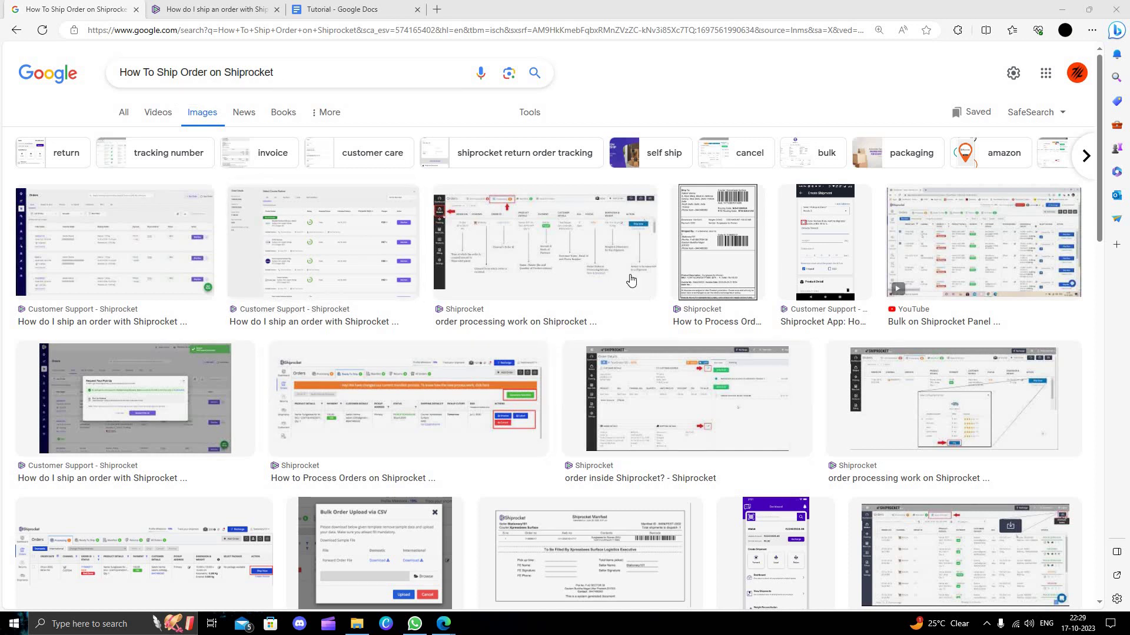
scroll(515, 345, "down", 3)
scroll(424, 264, "up", 3)
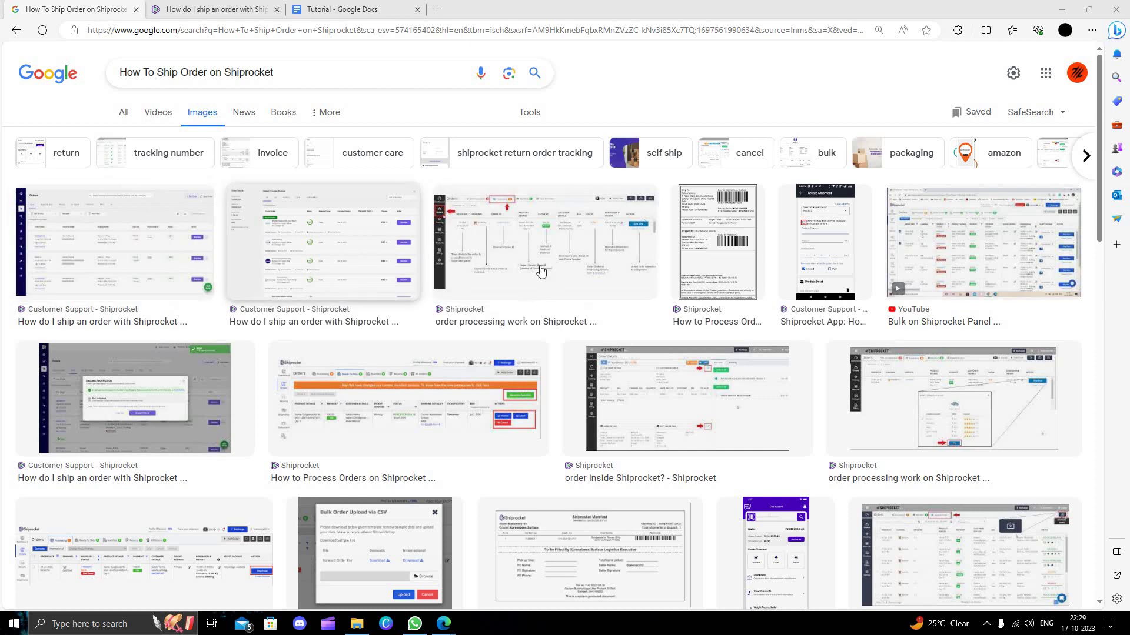
scroll(377, 265, "down", 2)
scroll(530, 291, "down", 1)
scroll(560, 379, "down", 2)
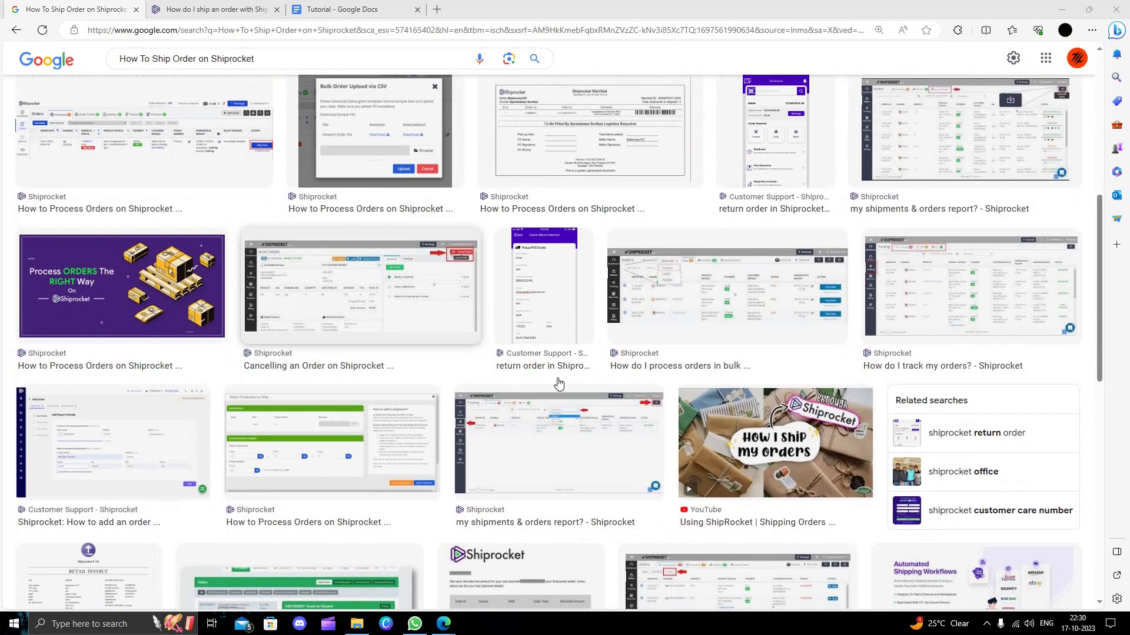
scroll(732, 314, "down", 2)
scroll(733, 313, "up", 3)
scroll(619, 327, "up", 2)
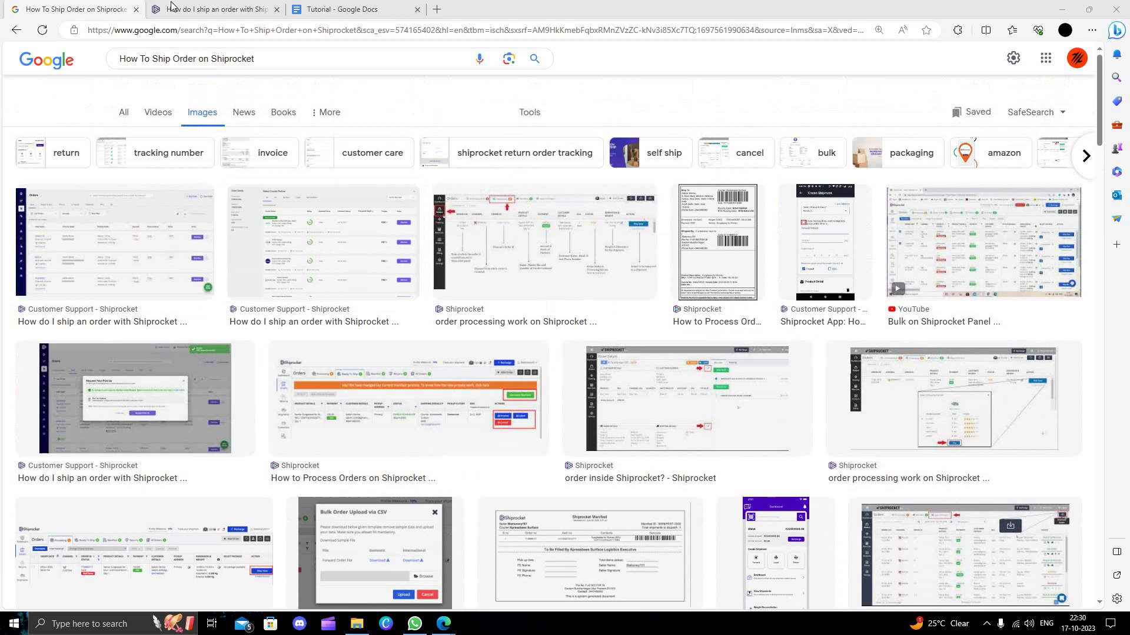
key("ctrl+Tab")
scroll(335, 320, "down", 2)
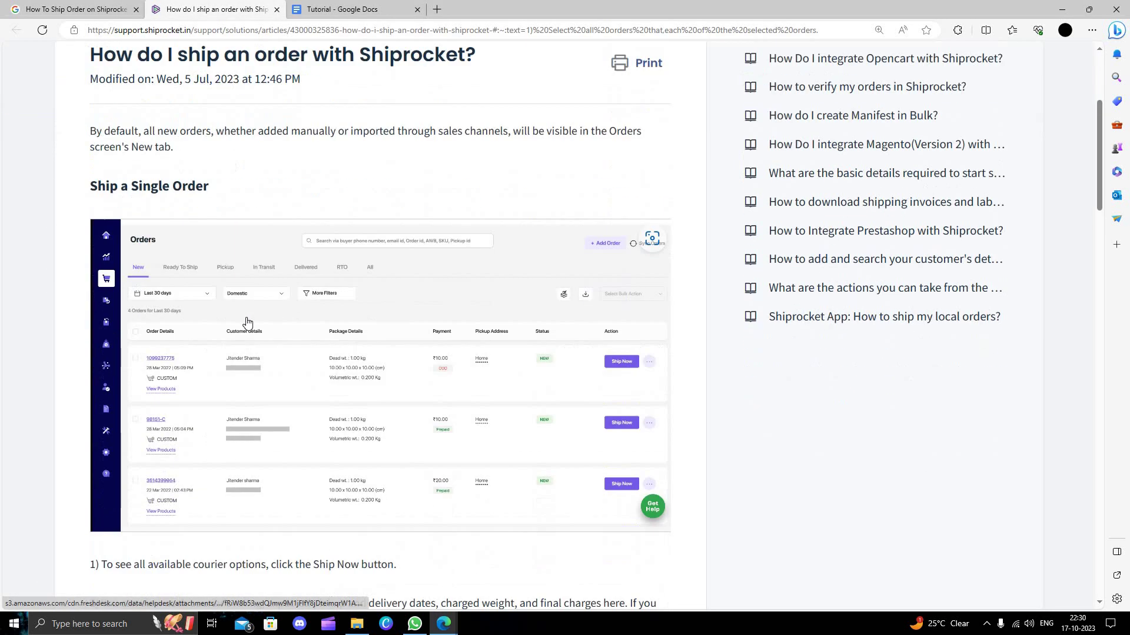
scroll(219, 252, "up", 3)
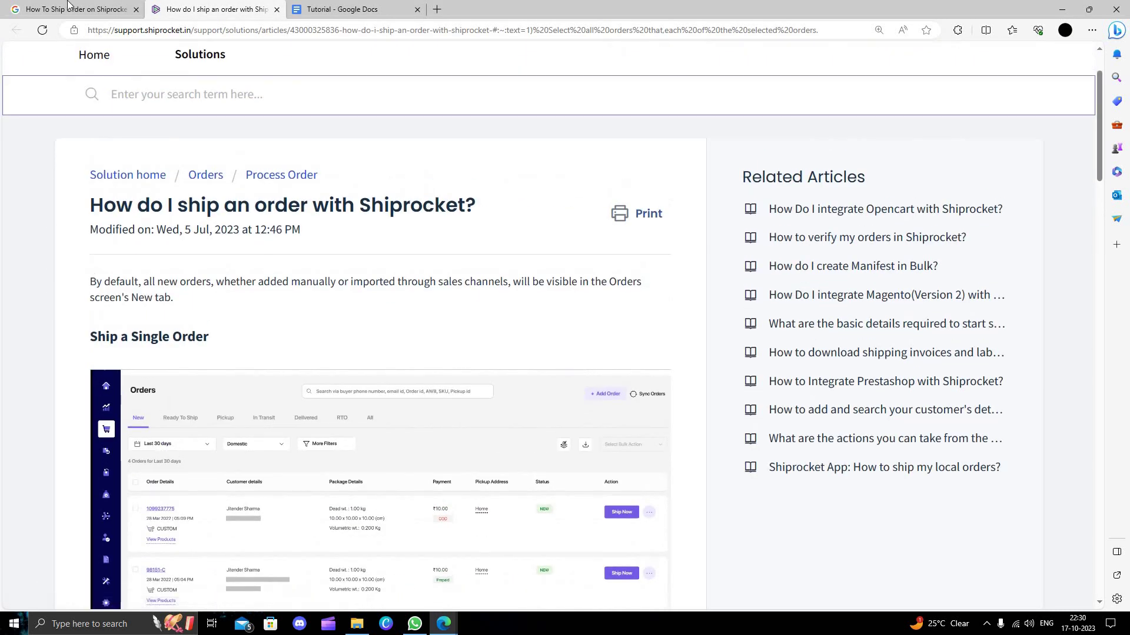
key("ctrl+shift+Tab")
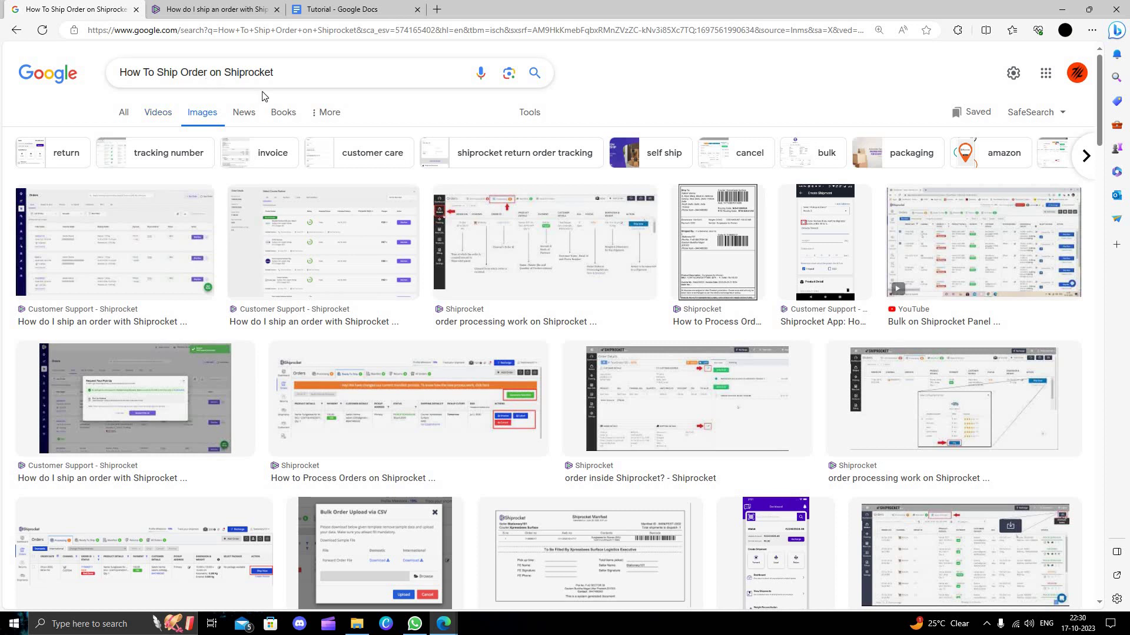
scroll(299, 180, "down", 3)
key("ctrl+Tab")
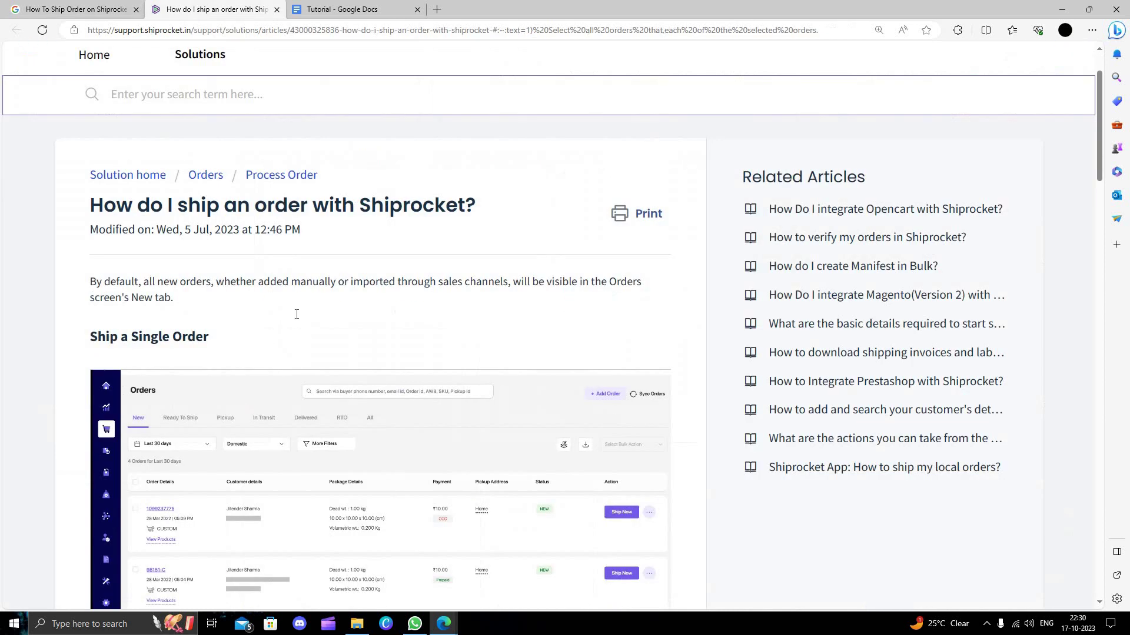
scroll(99, 266, "down", 2)
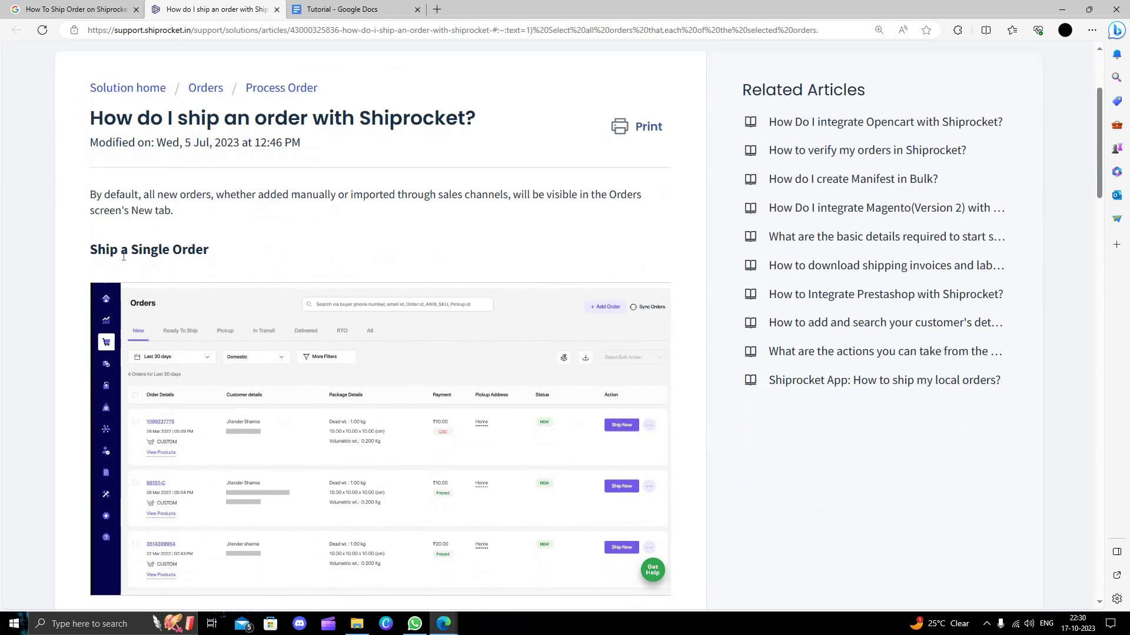
scroll(563, 271, "down", 3)
scroll(612, 292, "up", 1)
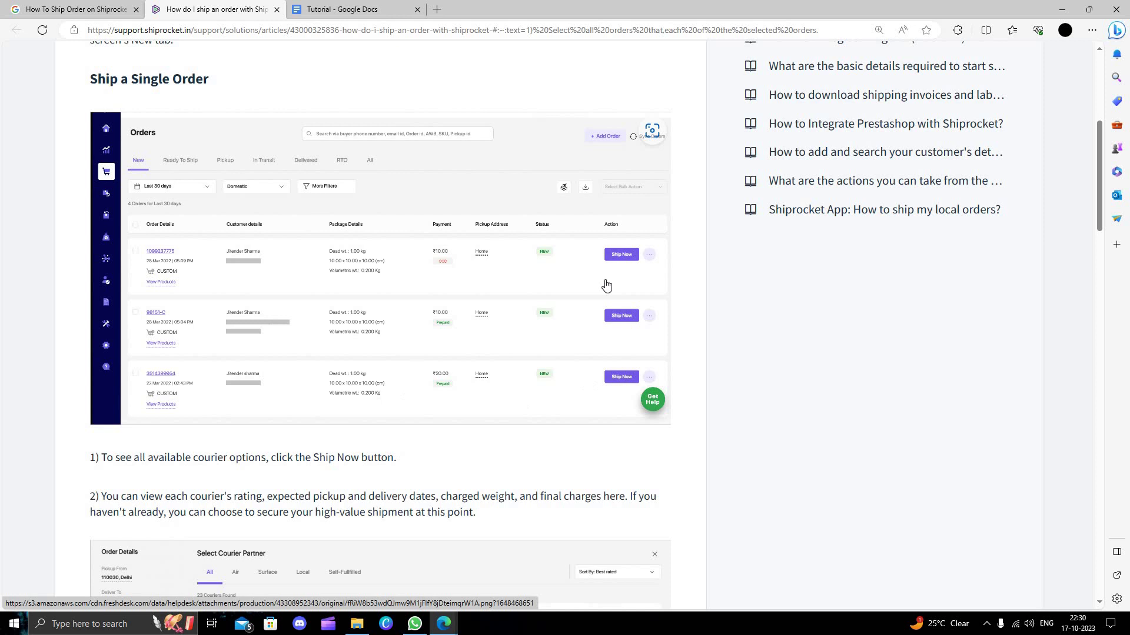
scroll(617, 397, "down", 4)
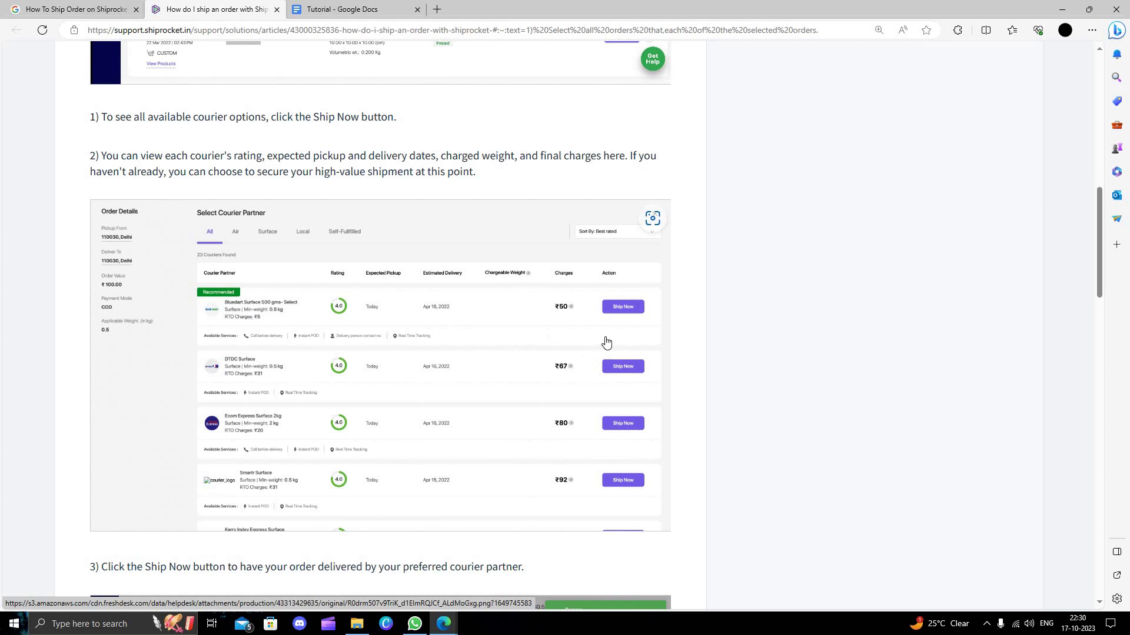
scroll(479, 361, "down", 1)
scroll(240, 403, "down", 1)
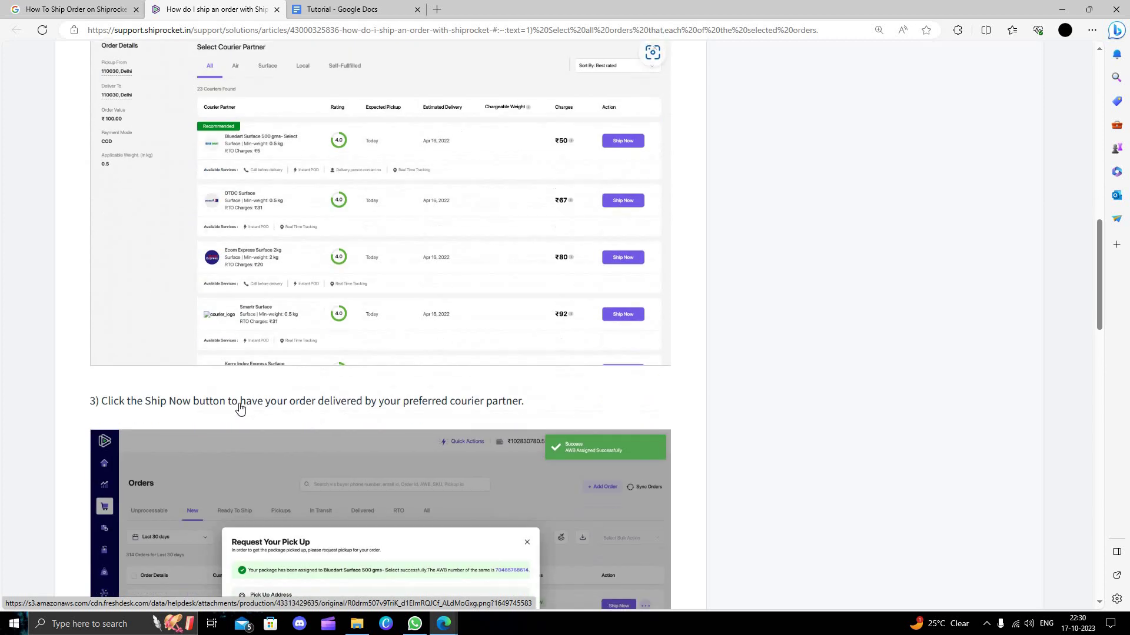
scroll(239, 404, "down", 1)
scroll(430, 436, "down", 2)
scroll(431, 437, "down", 1)
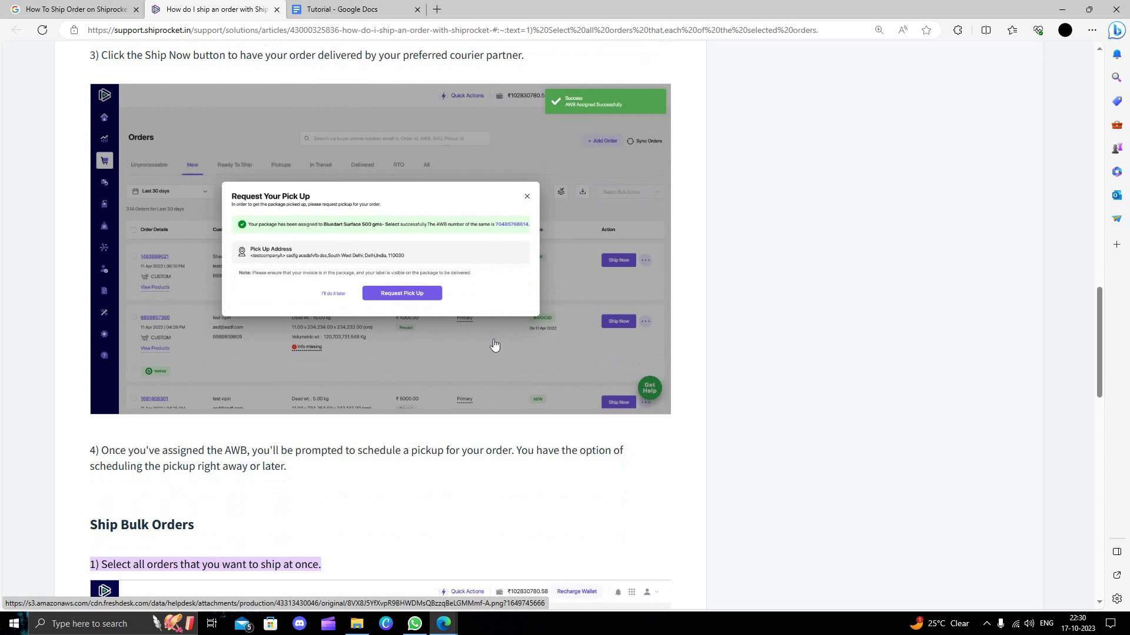
scroll(456, 346, "down", 1)
scroll(456, 352, "down", 2)
scroll(277, 328, "down", 2)
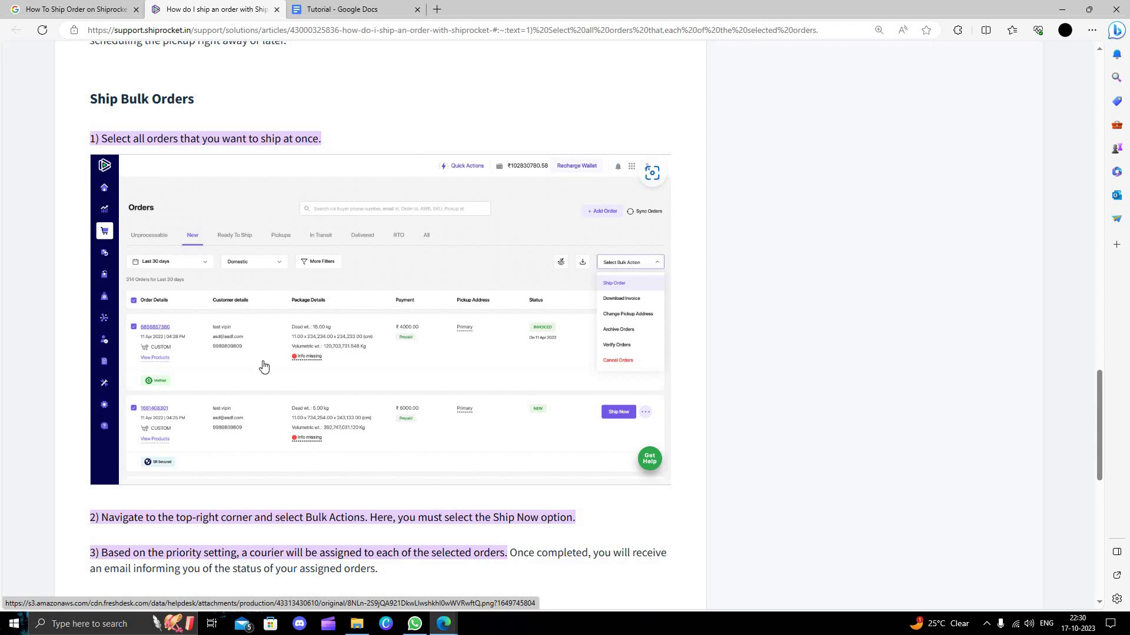
scroll(410, 394, "down", 2)
scroll(389, 402, "down", 3)
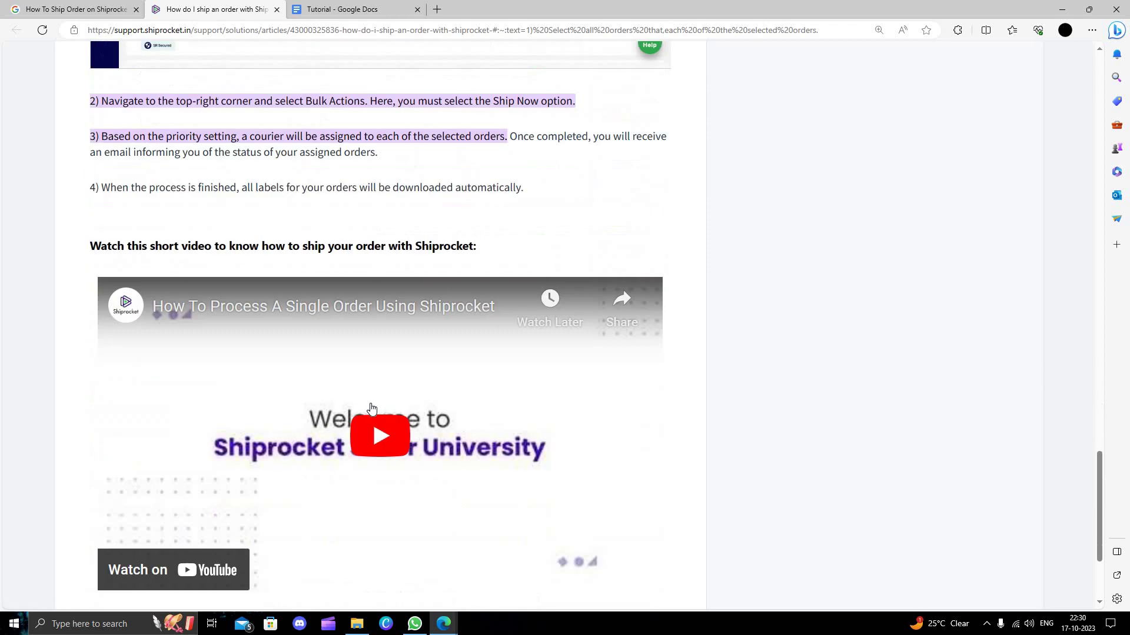
scroll(372, 409, "down", 2)
scroll(373, 409, "up", 2)
scroll(378, 404, "up", 5)
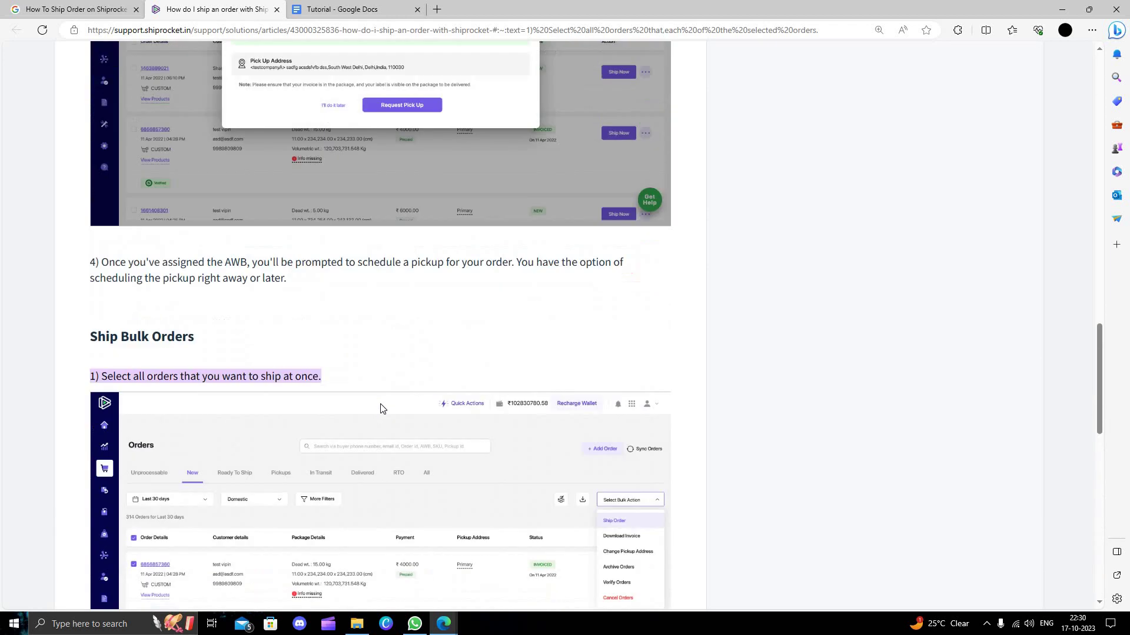
scroll(360, 378, "up", 5)
scroll(309, 265, "up", 5)
scroll(258, 151, "up", 2)
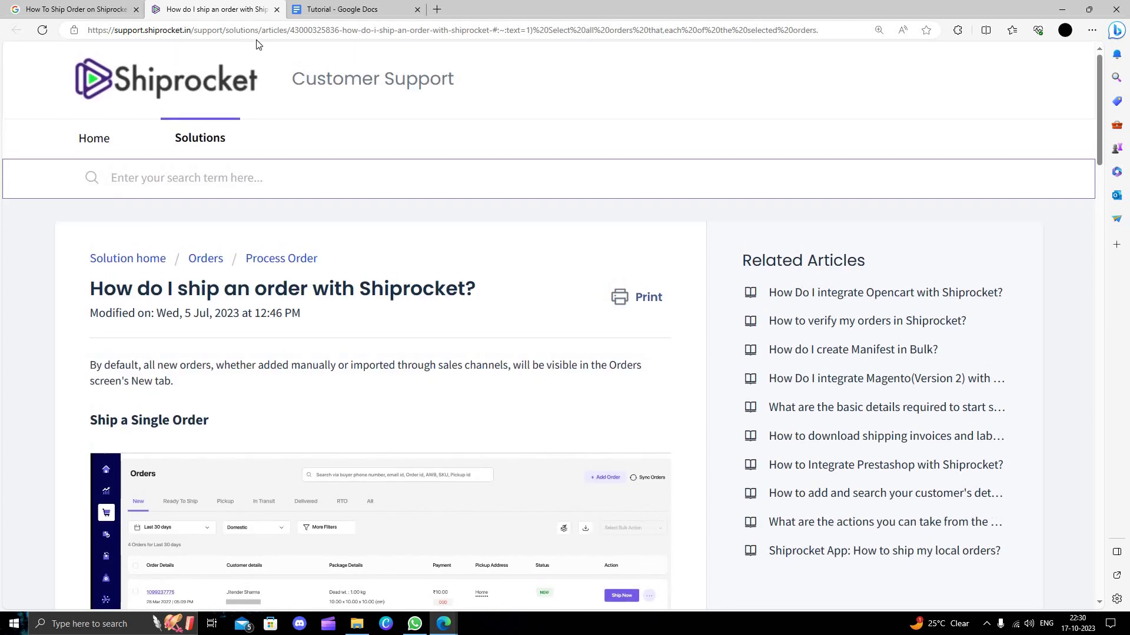
- Close the Shiprocket shipping help article to return to the Google image results
left_click(277, 10)
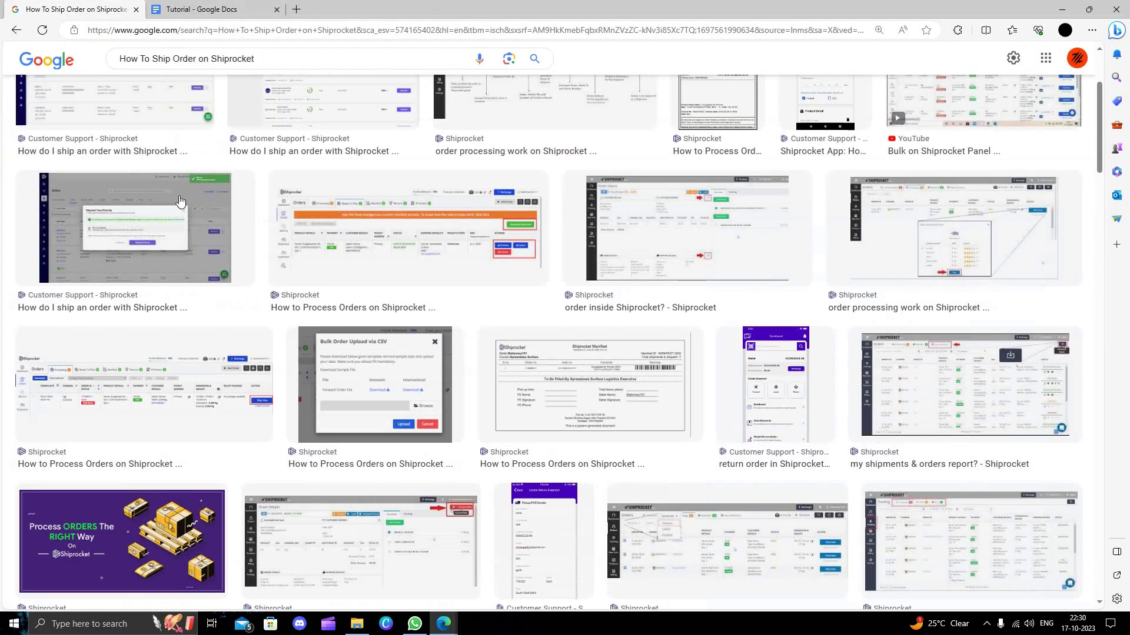